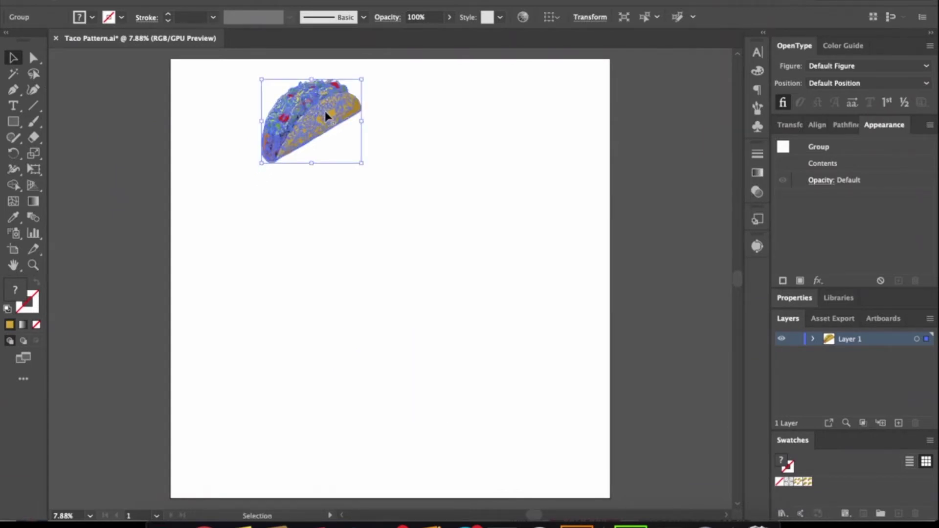
Duplicate the taco straight to its left and reflect the copy across the horizontal axis.
{"action": "left_click_drag", "start_coordinate": [325, 115], "coordinate": [207, 117], "text": "alt+shift"}
{"action": "right_click", "coordinate": [203, 120]}
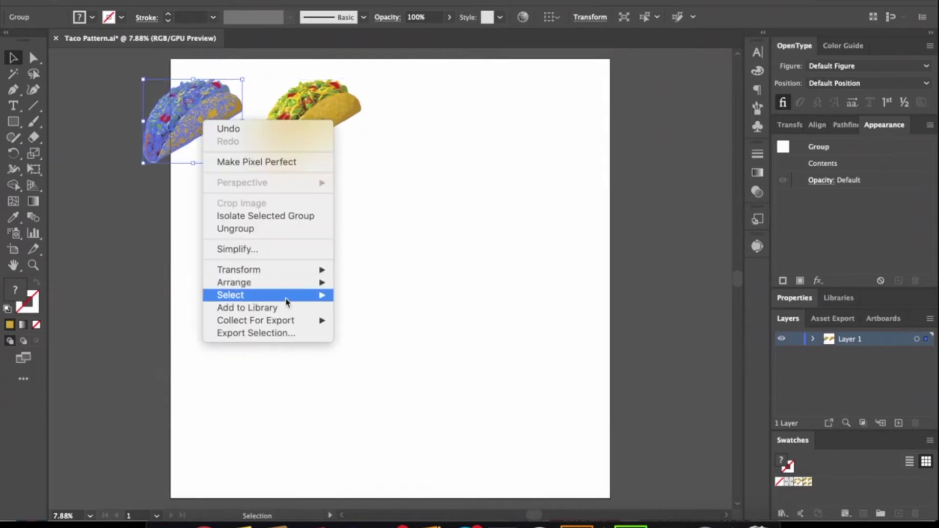
{"action": "left_click", "coordinate": [366, 316]}
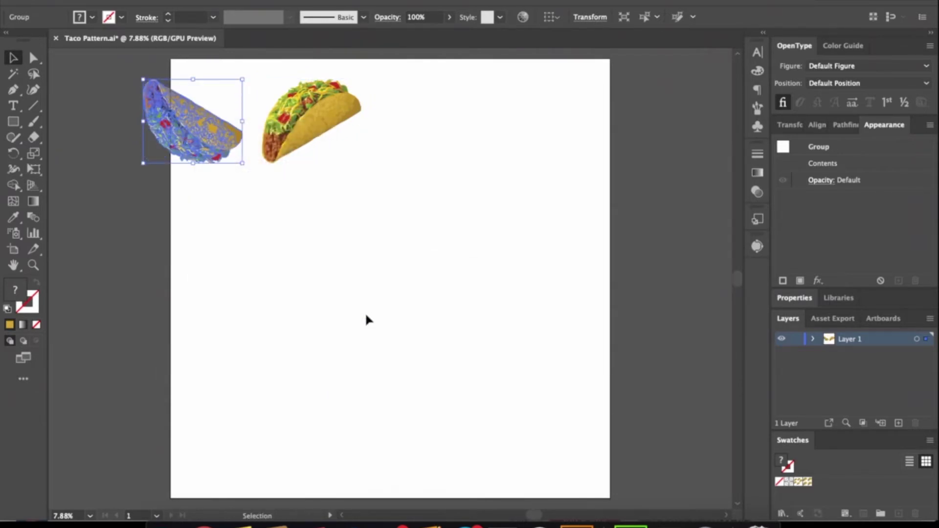
Reflect the duplicated taco across the vertical axis.
{"action": "right_click", "coordinate": [170, 122]}
{"action": "mouse_move", "coordinate": [215, 270]}
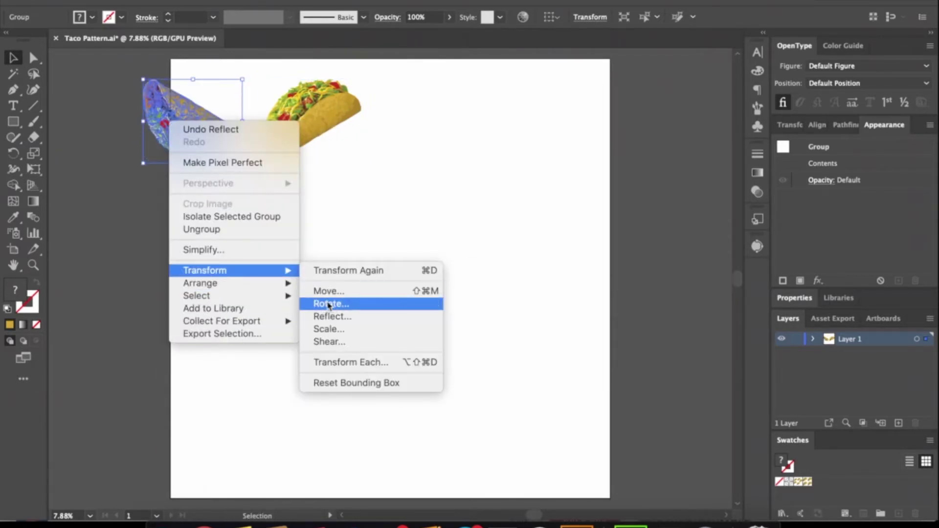
{"action": "left_click", "coordinate": [331, 317]}
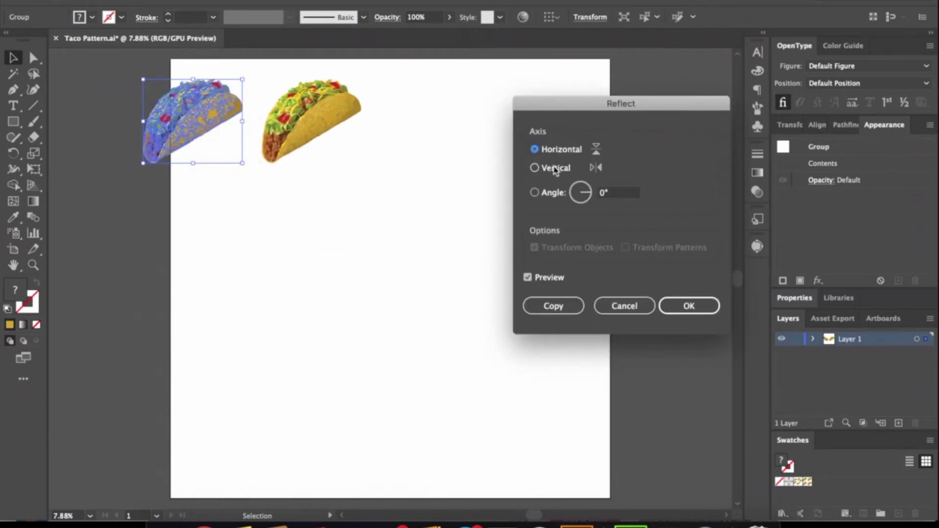
{"action": "left_click", "coordinate": [551, 170]}
{"action": "left_click", "coordinate": [674, 303]}
Move both tacos together to the middle of the artboard, keeping them side by side.
{"action": "left_click_drag", "start_coordinate": [388, 232], "coordinate": [167, 105]}
{"action": "left_click_drag", "start_coordinate": [217, 119], "coordinate": [262, 112]}
{"action": "left_click", "coordinate": [412, 283]}
{"action": "scroll", "coordinate": [303, 122], "scroll_direction": "up", "scroll_amount": 5}
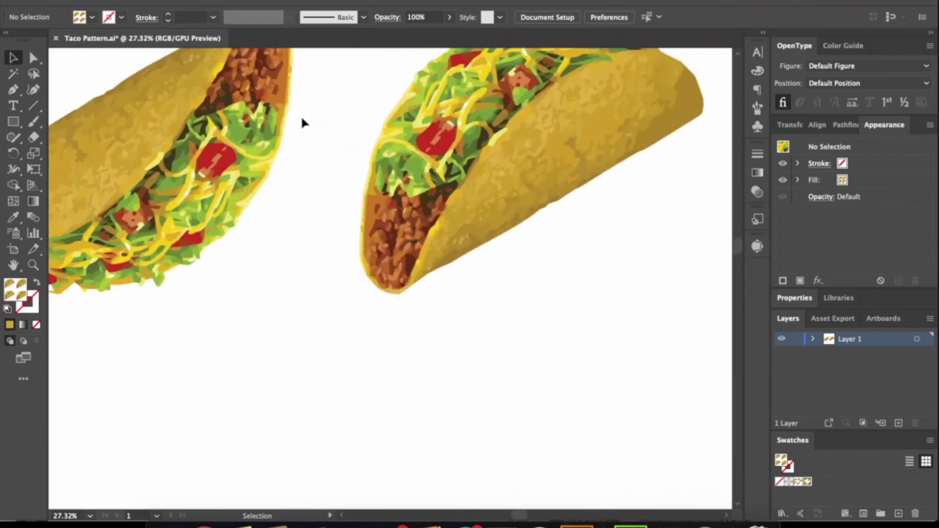
{"action": "scroll", "coordinate": [302, 122], "scroll_direction": "down", "scroll_amount": 5}
{"action": "left_click_drag", "start_coordinate": [305, 122], "coordinate": [201, 90]}
{"action": "left_click_drag", "start_coordinate": [329, 122], "coordinate": [442, 258]}
{"action": "left_click", "coordinate": [451, 412]}
{"action": "left_click", "coordinate": [440, 260]}
{"action": "left_click", "coordinate": [218, 0]}
{"action": "left_click", "coordinate": [180, 277]}
{"action": "left_click", "coordinate": [287, 272]}
{"action": "right_click", "coordinate": [382, 337]}
{"action": "left_click", "coordinate": [486, 354]}
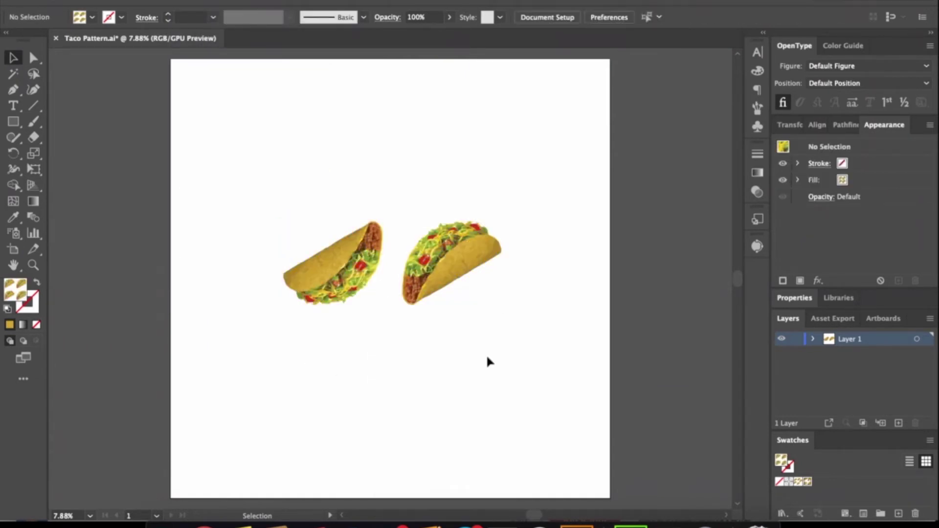
Make a new pattern from the two tacos and dismiss the notice about pattern editing.
{"action": "left_click", "coordinate": [450, 264]}
{"action": "left_click", "coordinate": [113, 0]}
{"action": "mouse_move", "coordinate": [142, 0]}
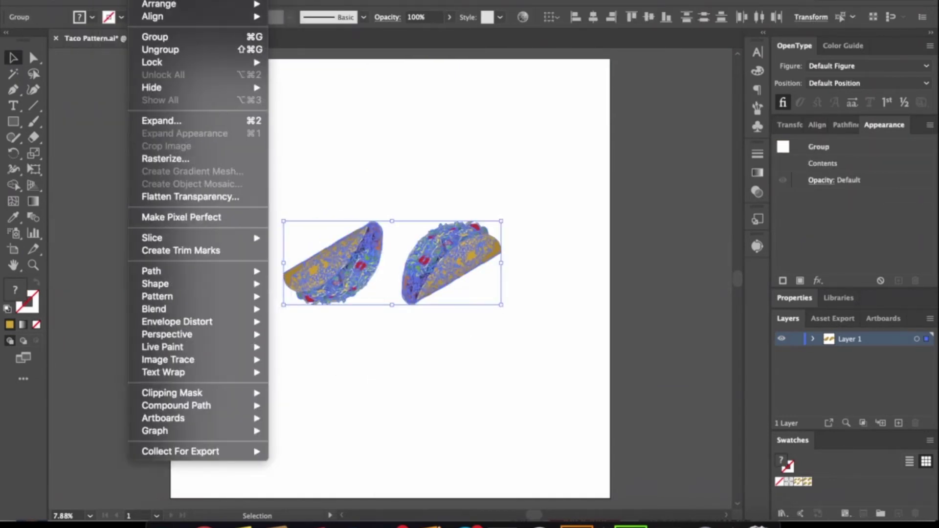
{"action": "mouse_move", "coordinate": [165, 299]}
{"action": "left_click", "coordinate": [285, 295]}
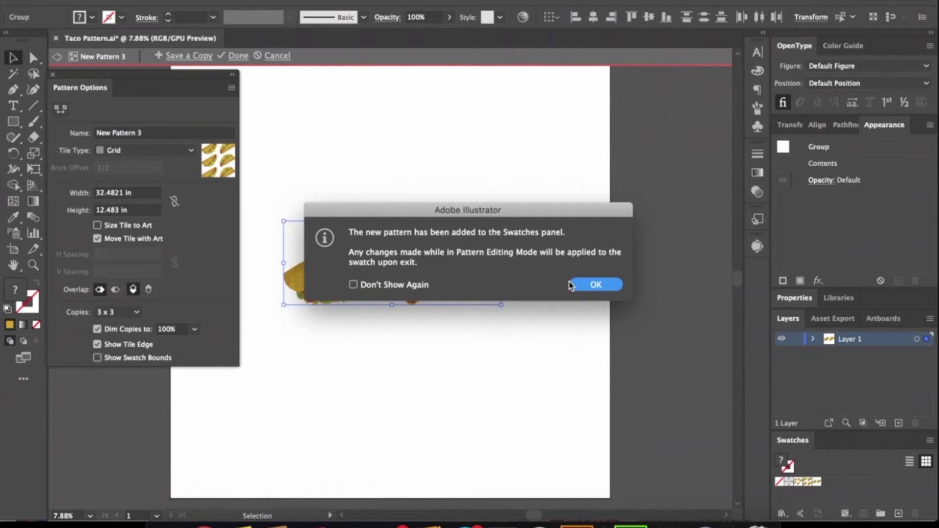
{"action": "left_click", "coordinate": [585, 283]}
{"action": "left_click", "coordinate": [584, 289]}
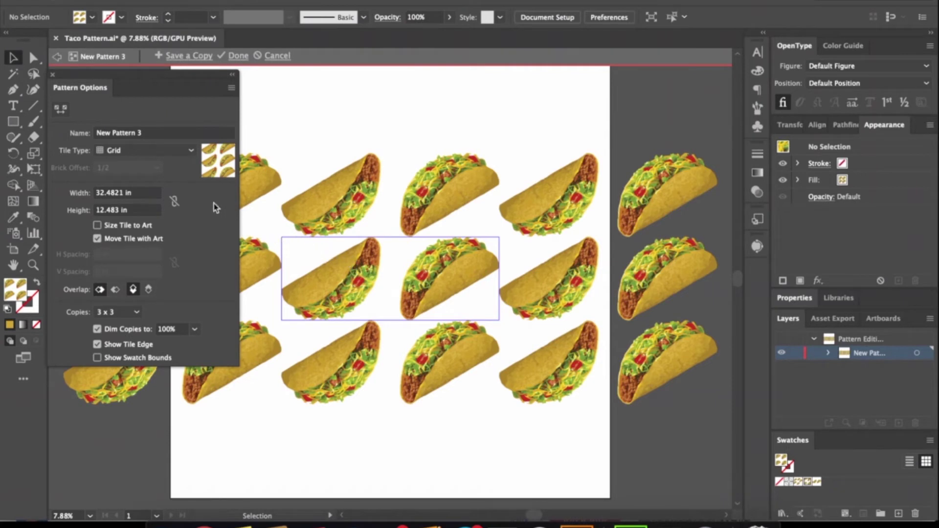
Name the new pattern "Taco Pattern".
{"action": "left_click", "coordinate": [151, 131]}
{"action": "type", "text": "T"}
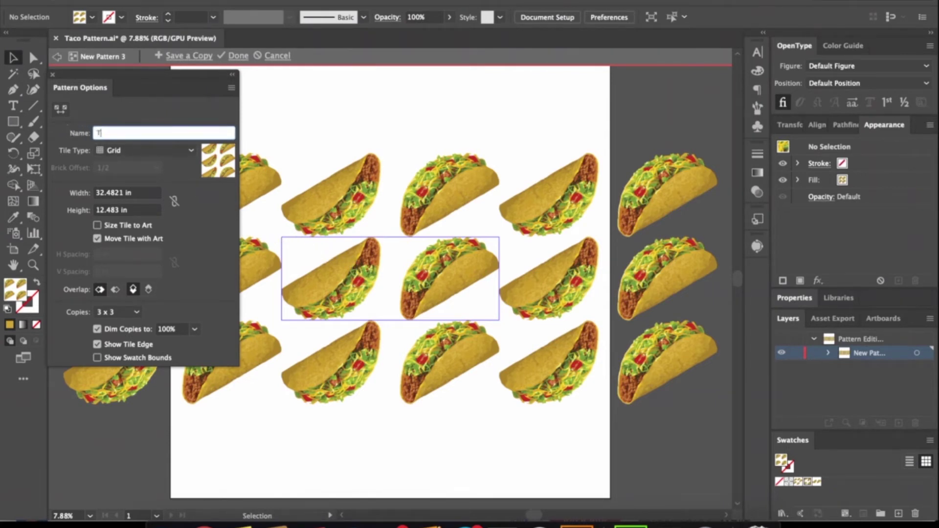
{"action": "type", "text": "aco Pattern"}
Try the Brick by Column, Hex by Column, Hex by Row and Grid tile types, and settle on Brick by Row.
{"action": "left_click", "coordinate": [115, 152]}
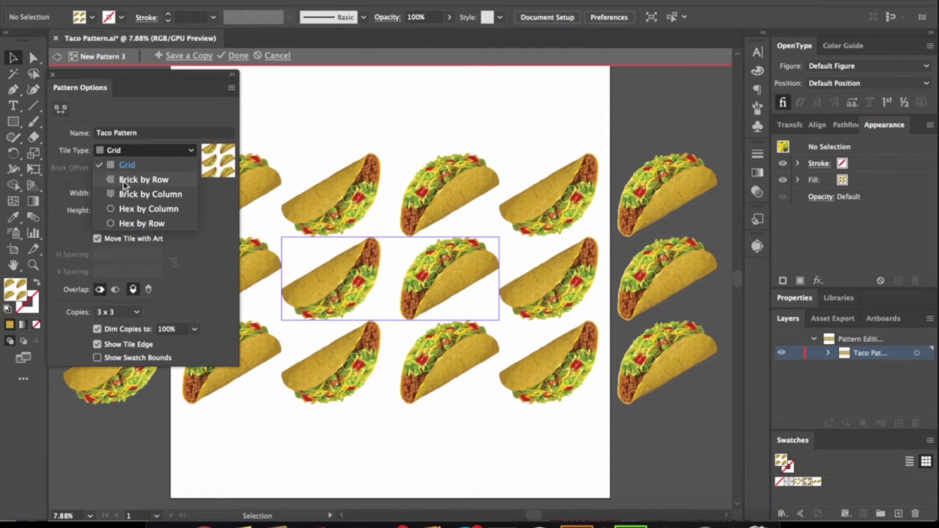
{"action": "left_click", "coordinate": [124, 180]}
{"action": "left_click", "coordinate": [124, 150]}
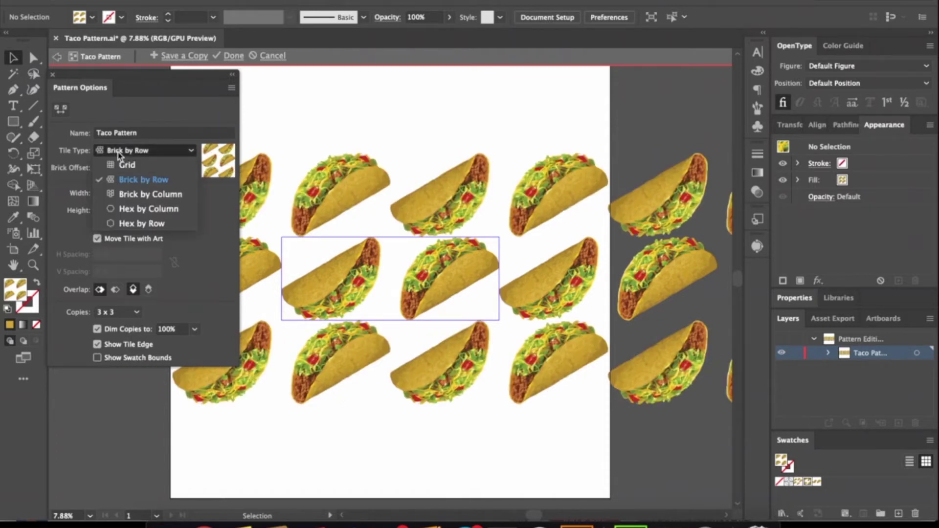
{"action": "left_click", "coordinate": [130, 195]}
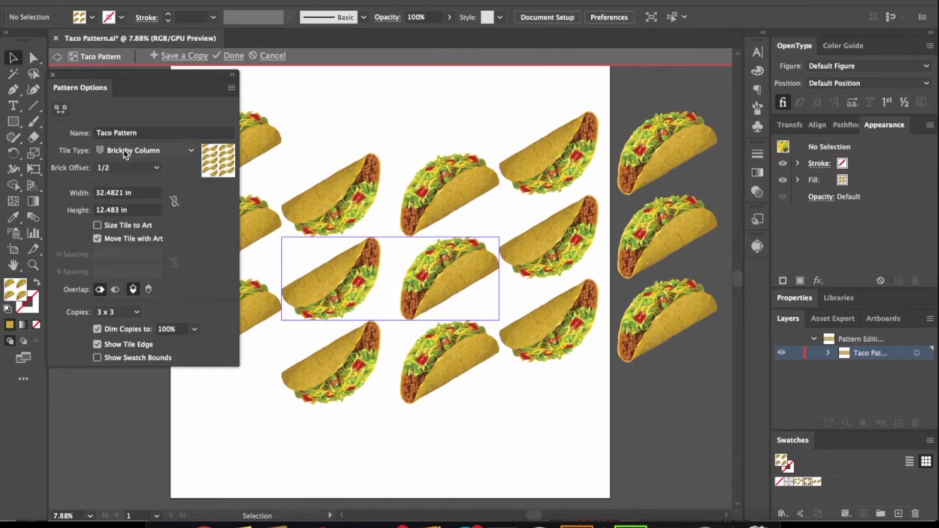
{"action": "left_click", "coordinate": [126, 151]}
{"action": "left_click", "coordinate": [126, 209]}
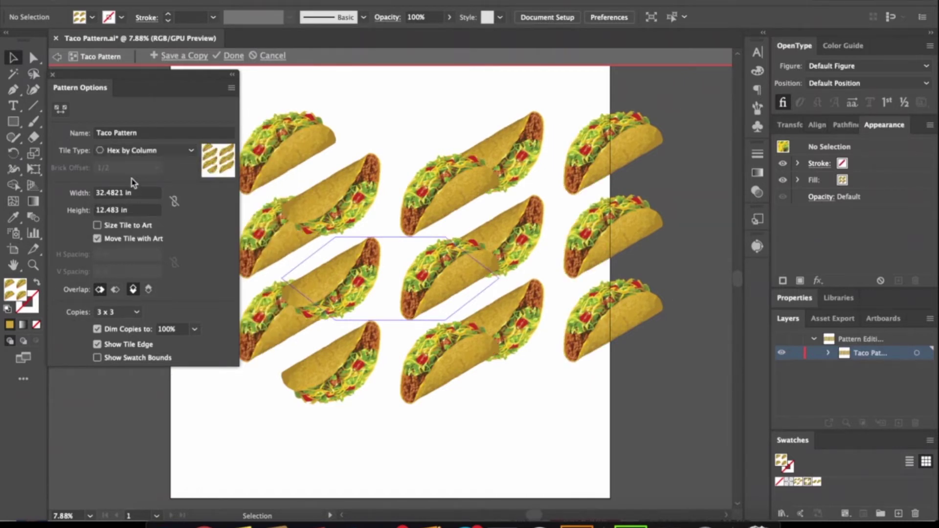
{"action": "left_click", "coordinate": [126, 150]}
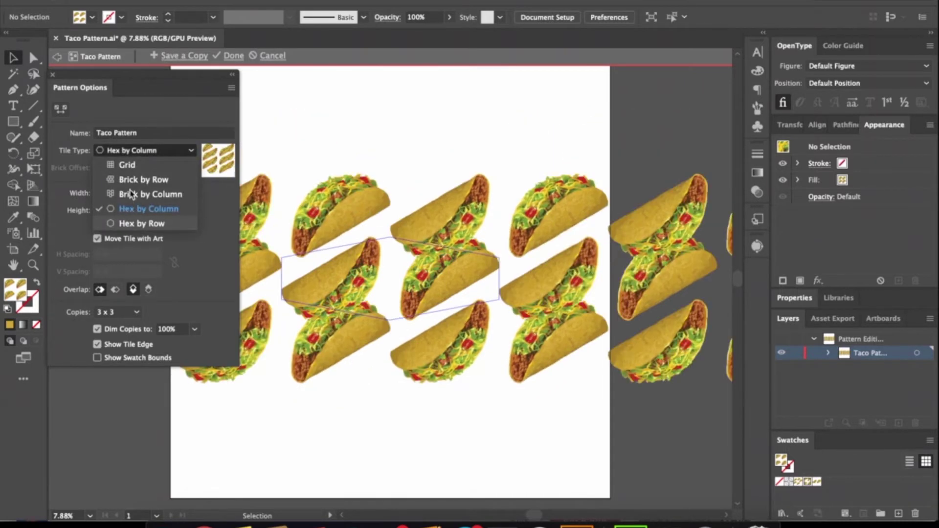
{"action": "left_click", "coordinate": [128, 224]}
{"action": "left_click", "coordinate": [138, 151]}
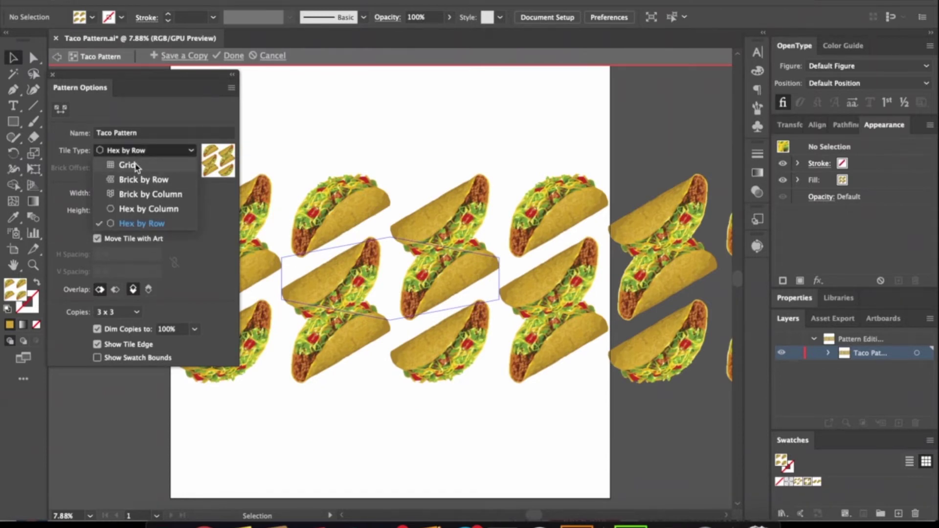
{"action": "left_click", "coordinate": [128, 165]}
{"action": "left_click", "coordinate": [132, 151]}
{"action": "left_click", "coordinate": [135, 180]}
Try brick offsets of 1/4, 1/3, 1/2 and 2/3 for the taco pattern.
{"action": "left_click", "coordinate": [126, 167]}
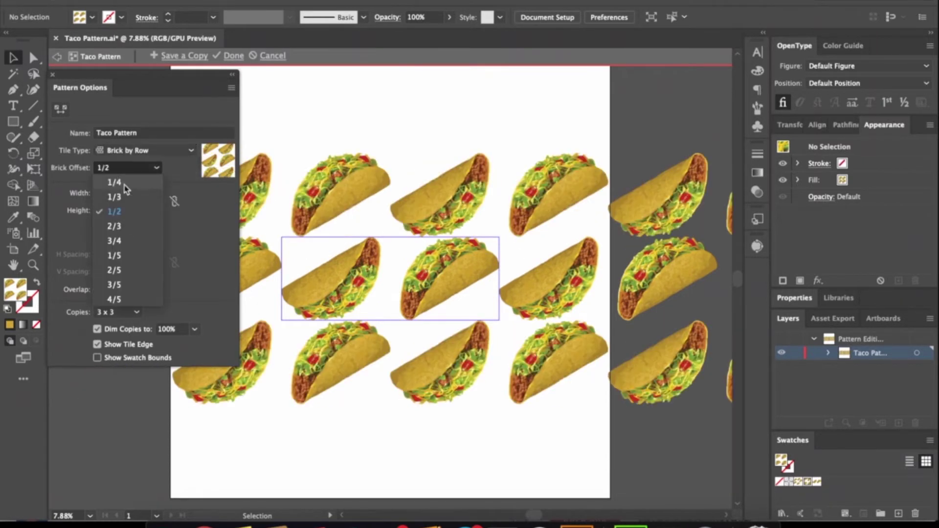
{"action": "left_click", "coordinate": [126, 184]}
{"action": "left_click", "coordinate": [125, 169]}
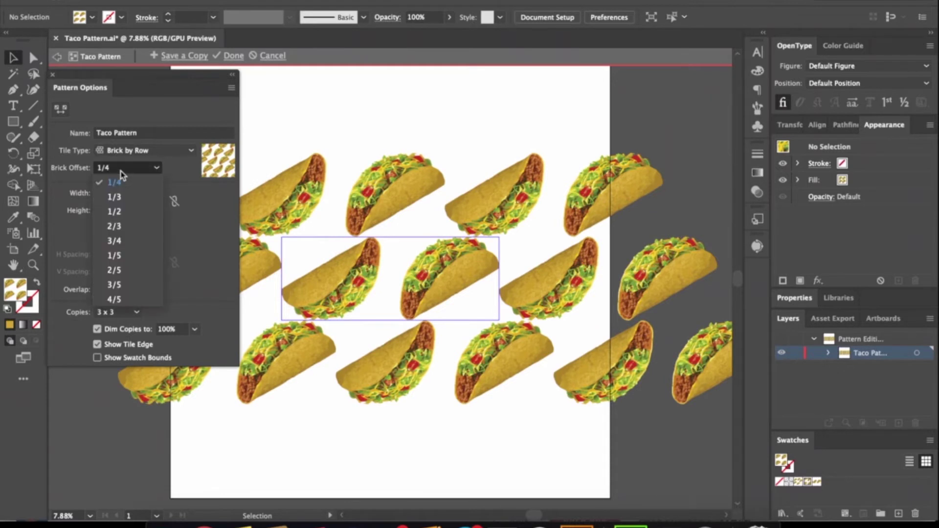
{"action": "left_click", "coordinate": [121, 198]}
{"action": "left_click", "coordinate": [125, 168]}
{"action": "left_click", "coordinate": [115, 212]}
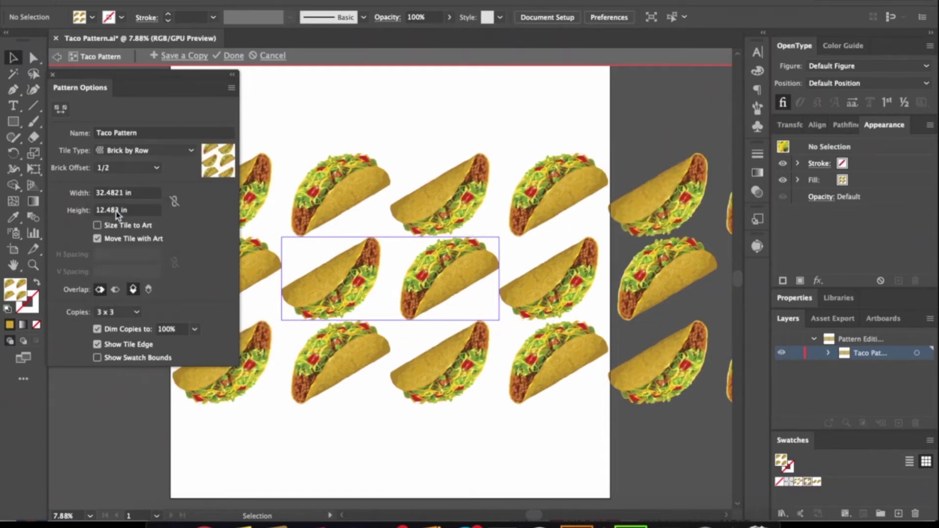
{"action": "left_click", "coordinate": [119, 169]}
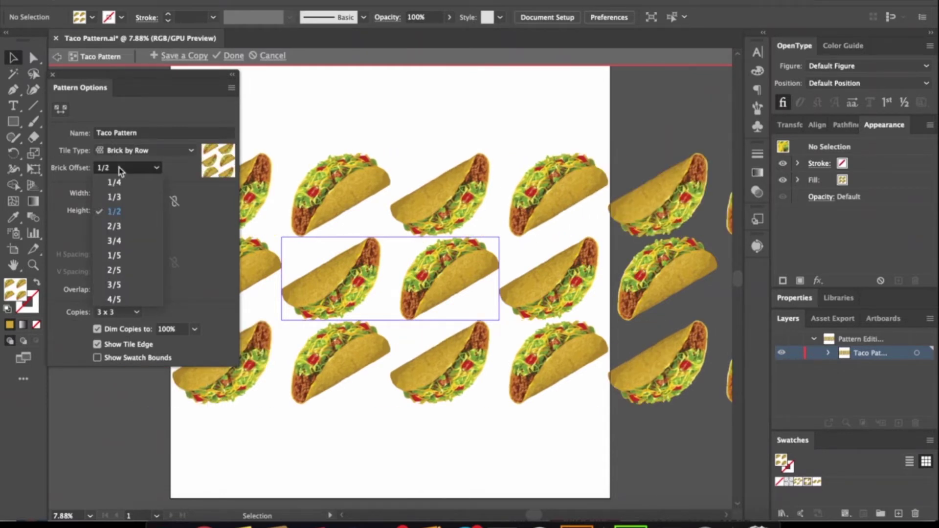
{"action": "left_click", "coordinate": [116, 227]}
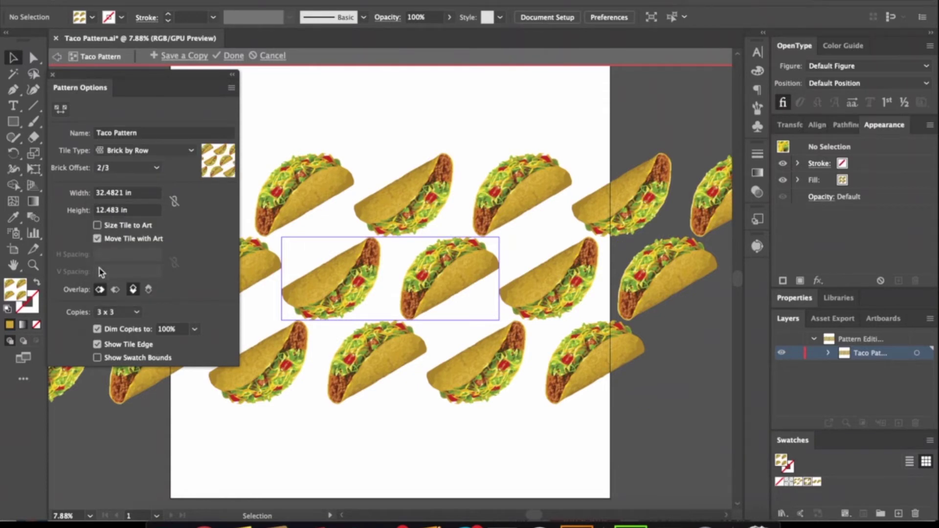
Show 9 x 9 copies of the tile, and set the brick offset to 3/4 after trying 1/2.
{"action": "left_click", "coordinate": [101, 314]}
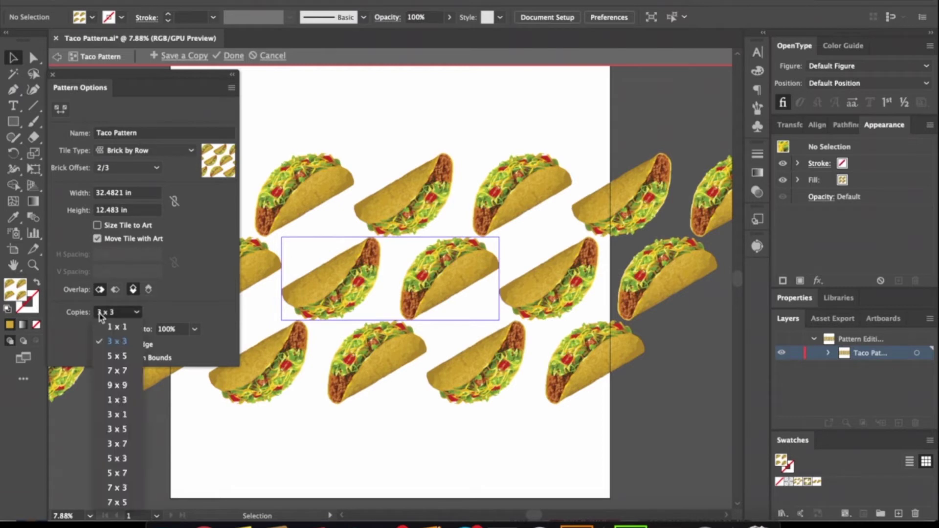
{"action": "left_click", "coordinate": [121, 387]}
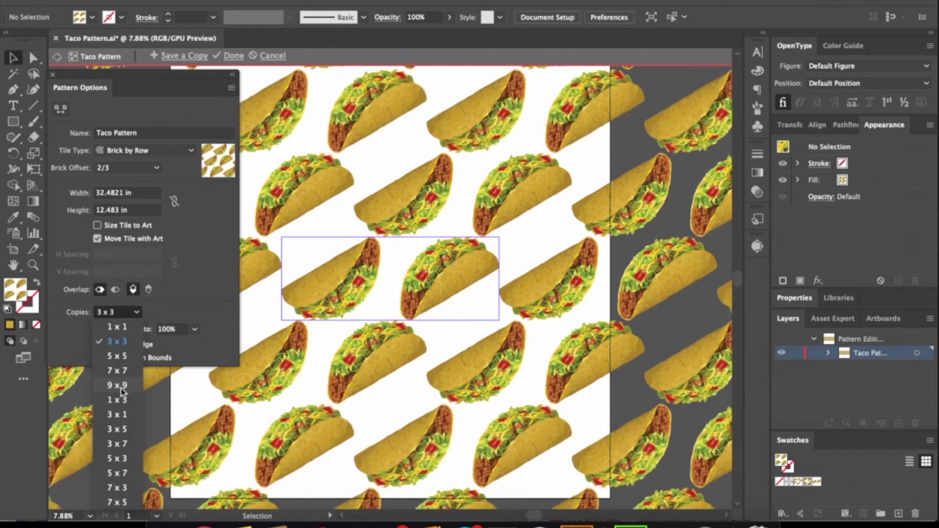
{"action": "left_click", "coordinate": [139, 171]}
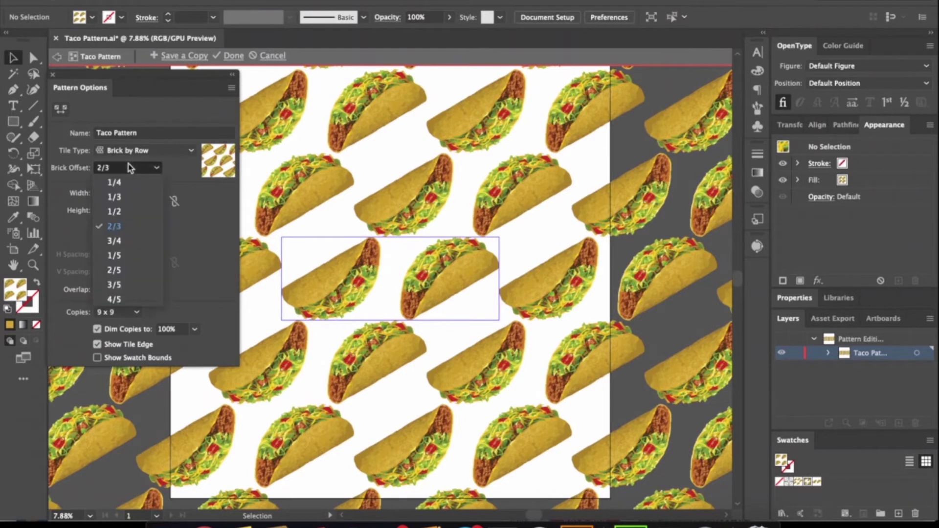
{"action": "left_click", "coordinate": [116, 211]}
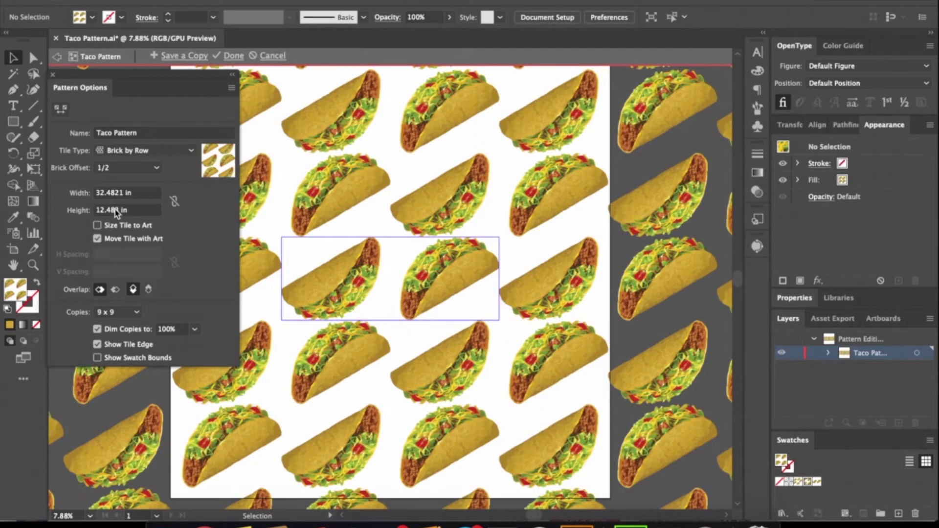
{"action": "left_click", "coordinate": [118, 168]}
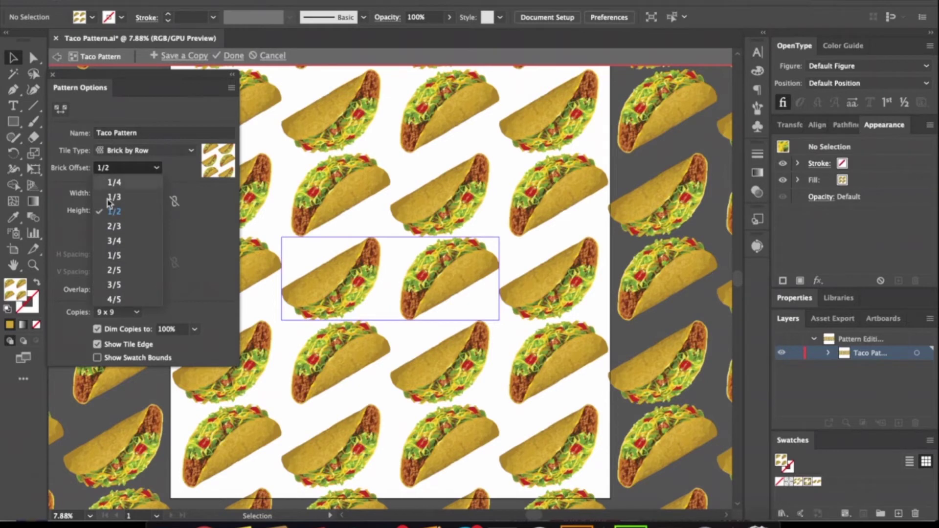
{"action": "left_click", "coordinate": [115, 241]}
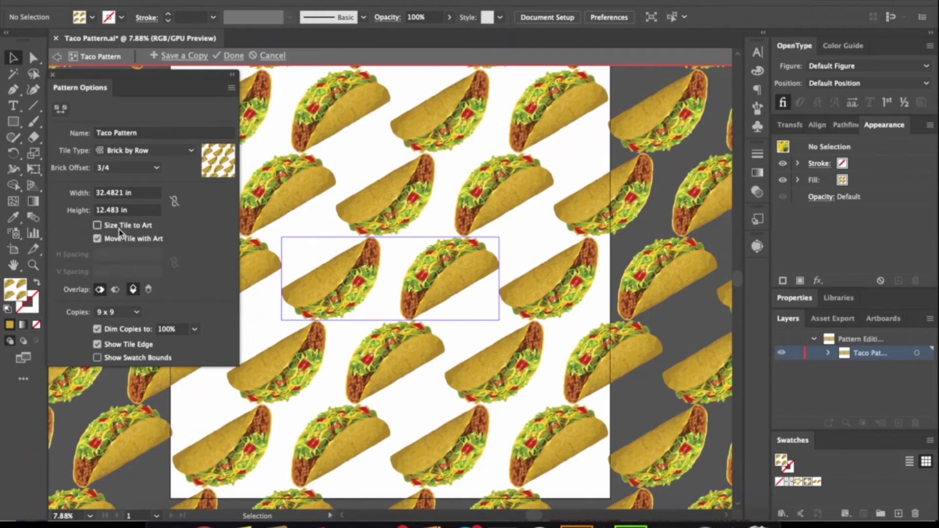
{"action": "left_click", "coordinate": [117, 169]}
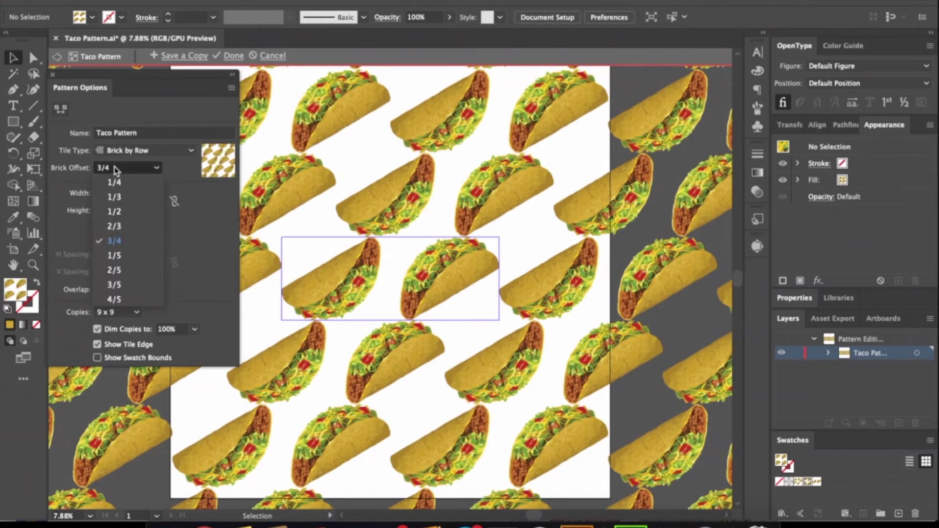
{"action": "left_click", "coordinate": [116, 169]}
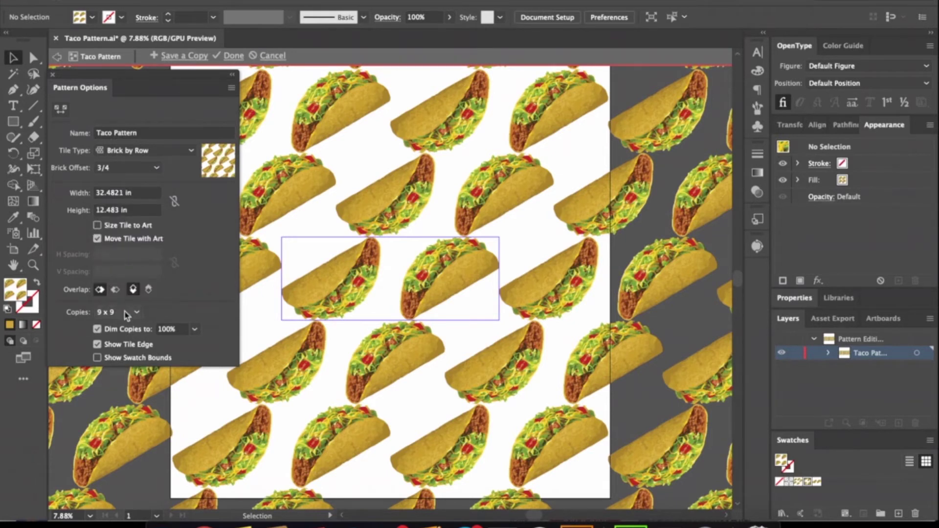
Try a brick offset of 1/5 and return it to 3/4.
{"action": "left_click", "coordinate": [176, 329]}
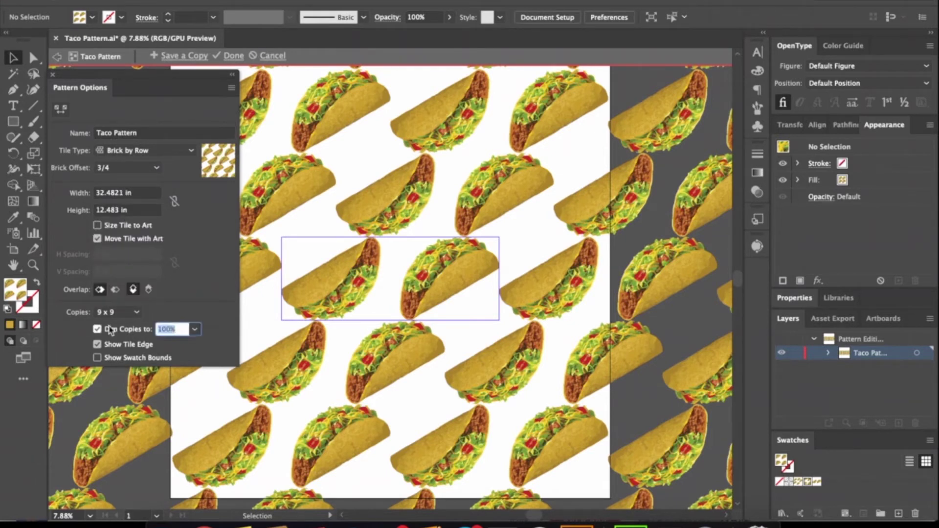
{"action": "left_click", "coordinate": [193, 297]}
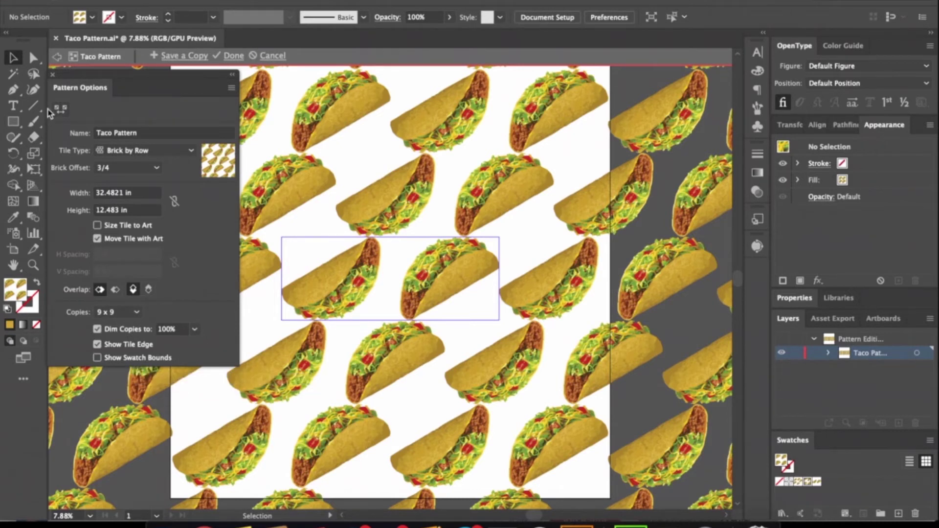
{"action": "left_click", "coordinate": [110, 168]}
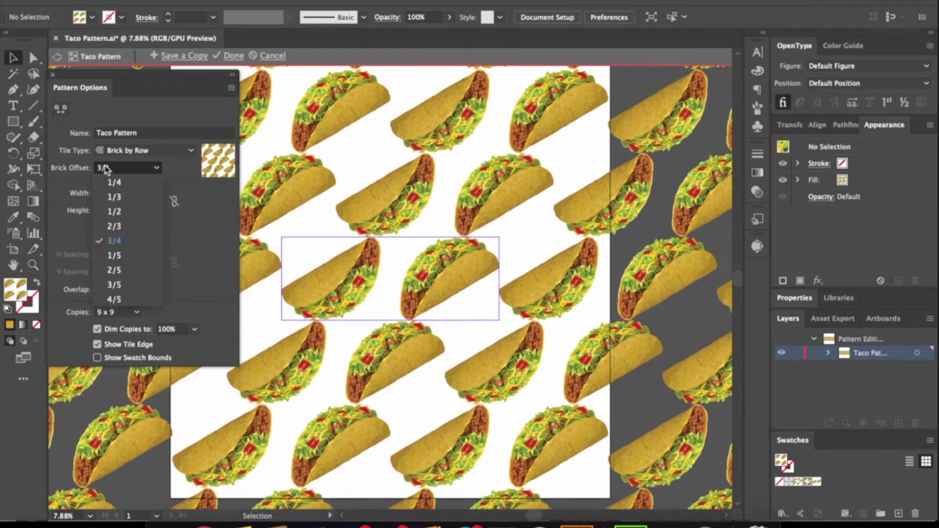
{"action": "left_click", "coordinate": [115, 240]}
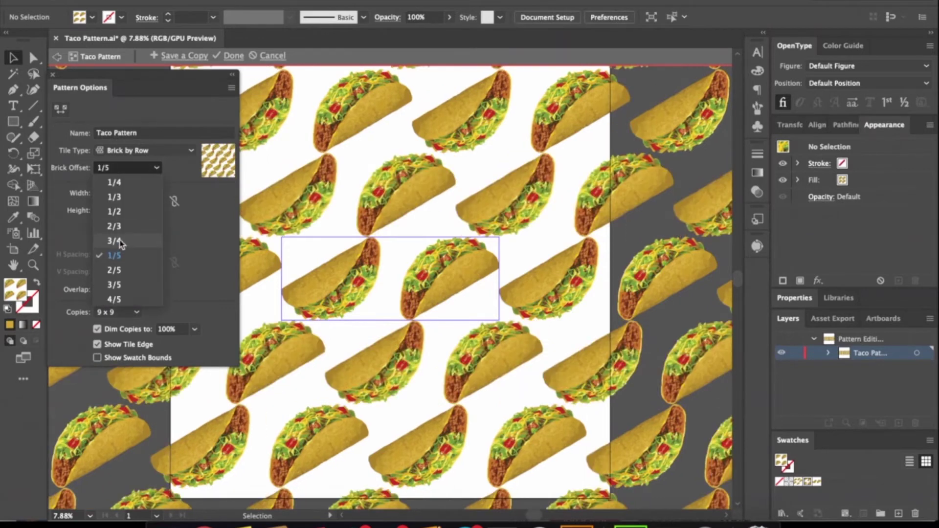
{"action": "left_click", "coordinate": [114, 241]}
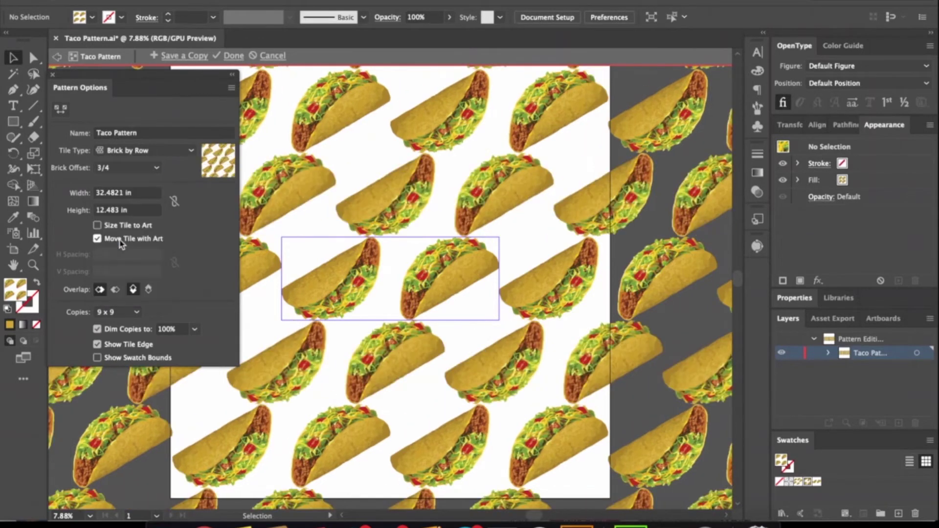
Set the pattern tile to 35 in wide and 15 in high.
{"action": "left_click", "coordinate": [123, 196]}
{"action": "type", "text": "35"}
{"action": "key", "text": "Tab"}
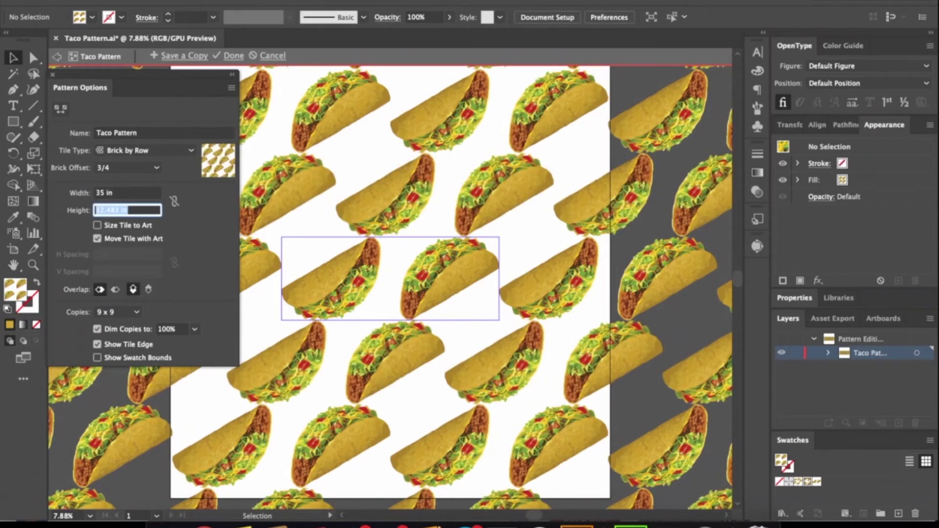
{"action": "type", "text": "15"}
{"action": "key", "text": "Tab"}
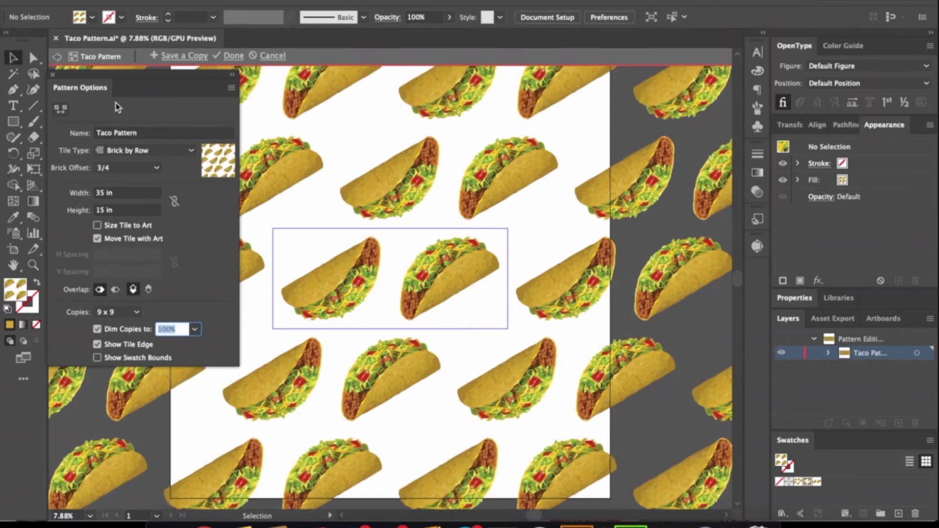
Save a copy of the pattern named "Taco Pattern" and finish editing the pattern.
{"action": "left_click", "coordinate": [181, 56]}
{"action": "type", "text": "Taco Pattern"}
{"action": "left_click", "coordinate": [579, 282]}
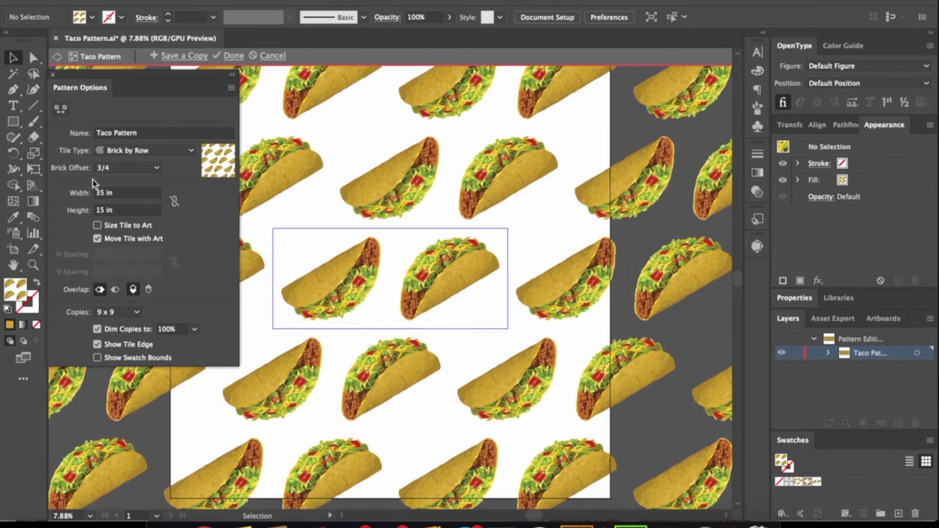
{"action": "left_click", "coordinate": [234, 55]}
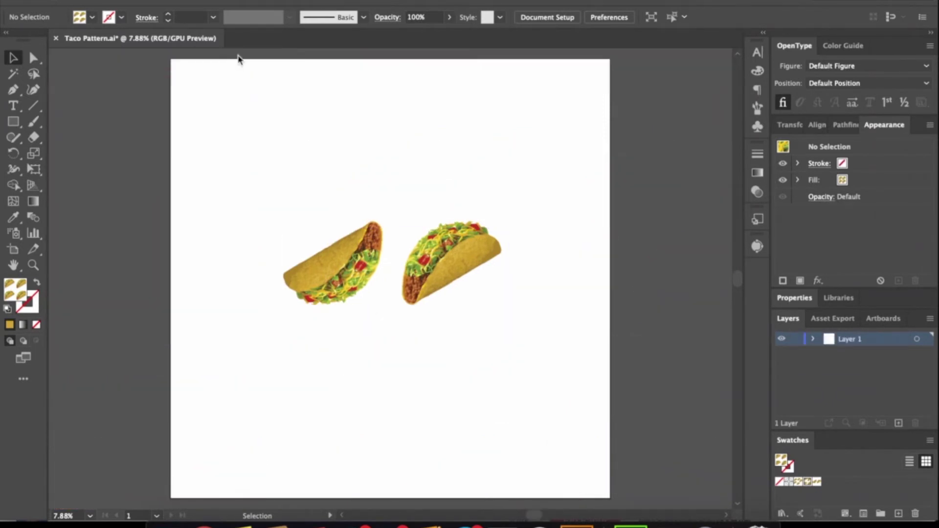
Move both original tacos together off the artboard, beside its right edge.
{"action": "left_click", "coordinate": [373, 279]}
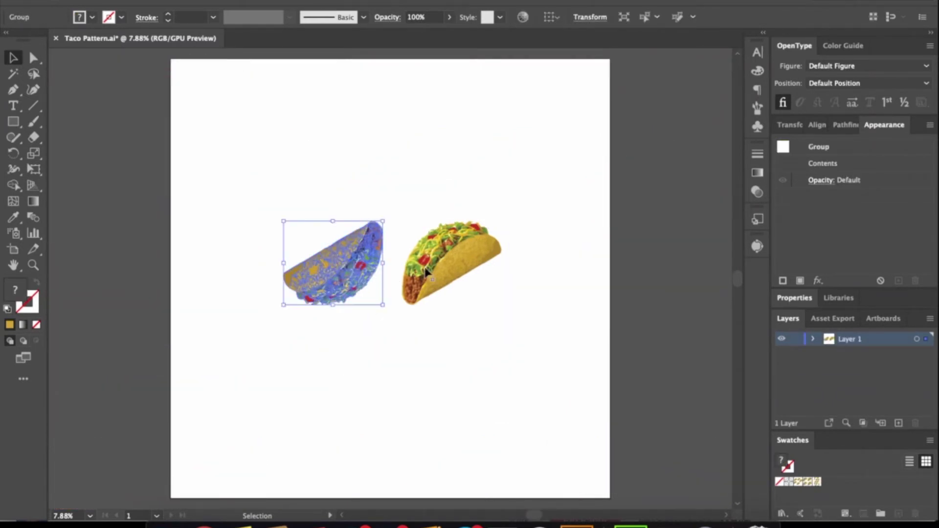
{"action": "left_click", "coordinate": [426, 269], "text": "shift"}
{"action": "left_click_drag", "start_coordinate": [425, 268], "coordinate": [671, 318]}
{"action": "left_click", "coordinate": [398, 272]}
Cover the whole artboard with a rectangle filled with the new taco pattern swatch.
{"action": "key", "text": "m"}
{"action": "left_click", "coordinate": [92, 18]}
{"action": "left_click", "coordinate": [30, 39]}
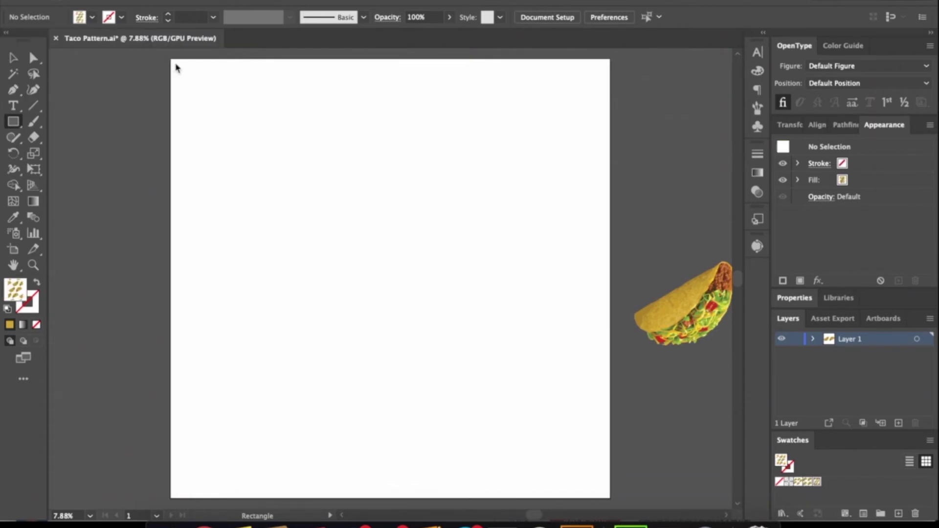
{"action": "left_click_drag", "start_coordinate": [171, 57], "coordinate": [613, 433]}
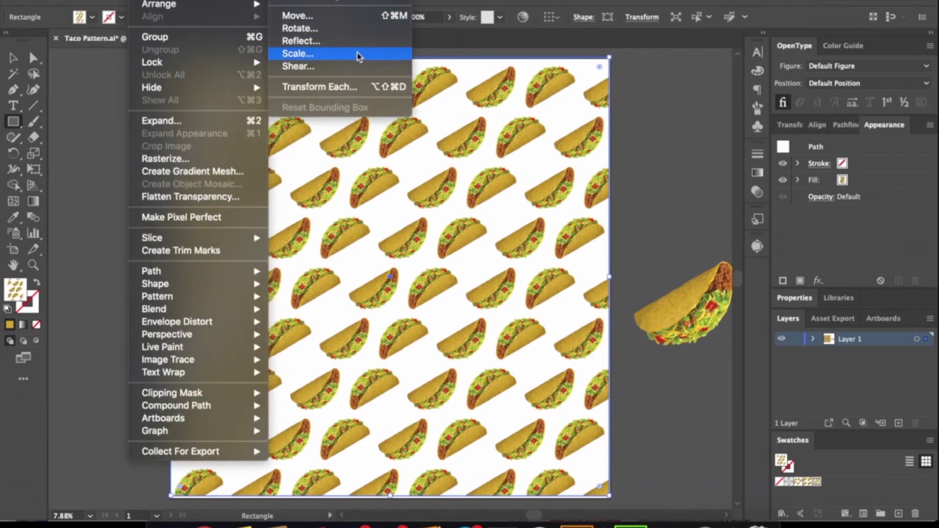
Open Scale for the pattern-filled rectangle and compare the 50% uniform scaling with the preview on and off.
{"action": "left_click", "coordinate": [353, 56]}
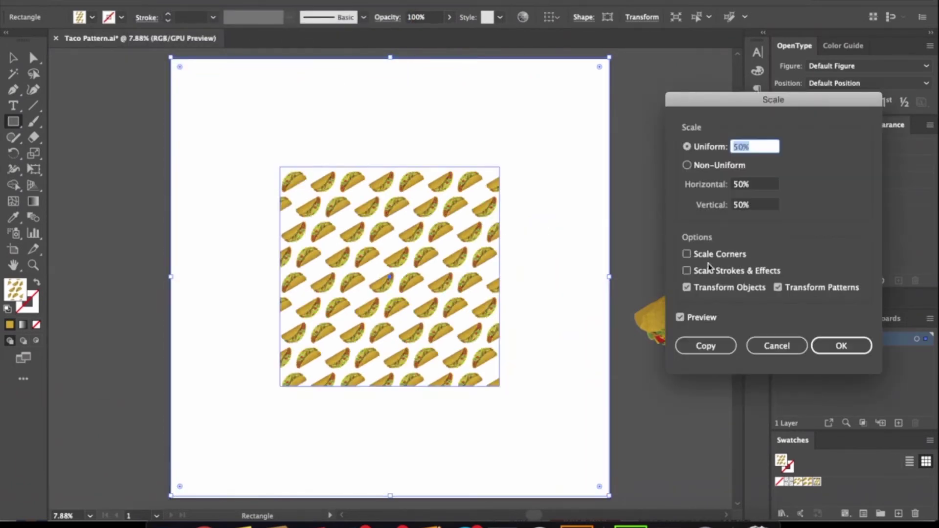
{"action": "left_click", "coordinate": [681, 318]}
{"action": "left_click", "coordinate": [681, 317]}
{"action": "left_click", "coordinate": [681, 318]}
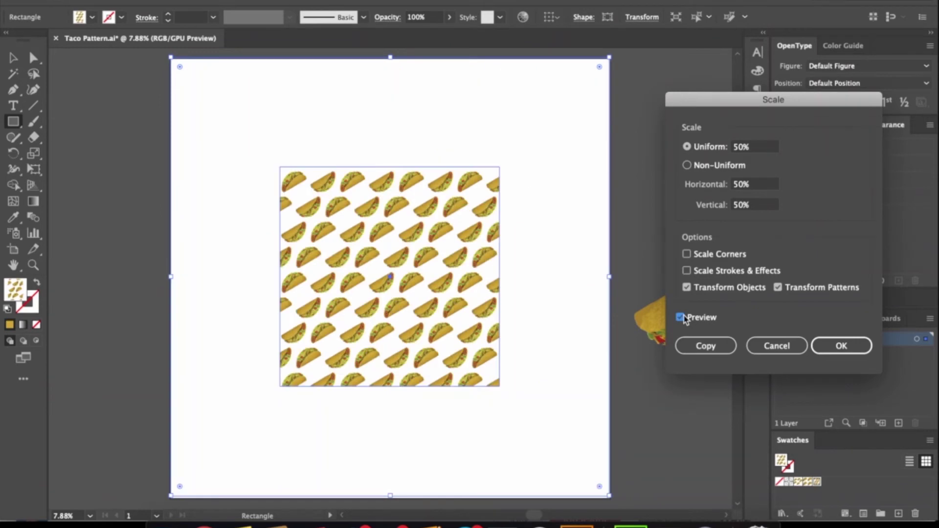
{"action": "left_click", "coordinate": [680, 317]}
{"action": "left_click", "coordinate": [681, 318]}
{"action": "left_click", "coordinate": [681, 318]}
Try a uniform scale of 100% while switching the Transform Objects and Transform Patterns options.
{"action": "left_click", "coordinate": [687, 289]}
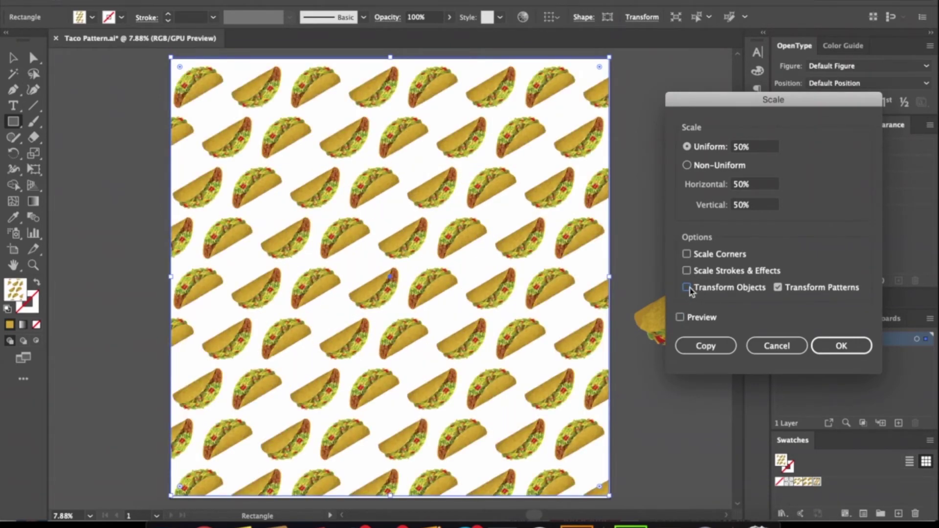
{"action": "left_click", "coordinate": [777, 289]}
{"action": "left_click", "coordinate": [738, 150]}
{"action": "type", "text": "100"}
{"action": "key", "text": "Tab"}
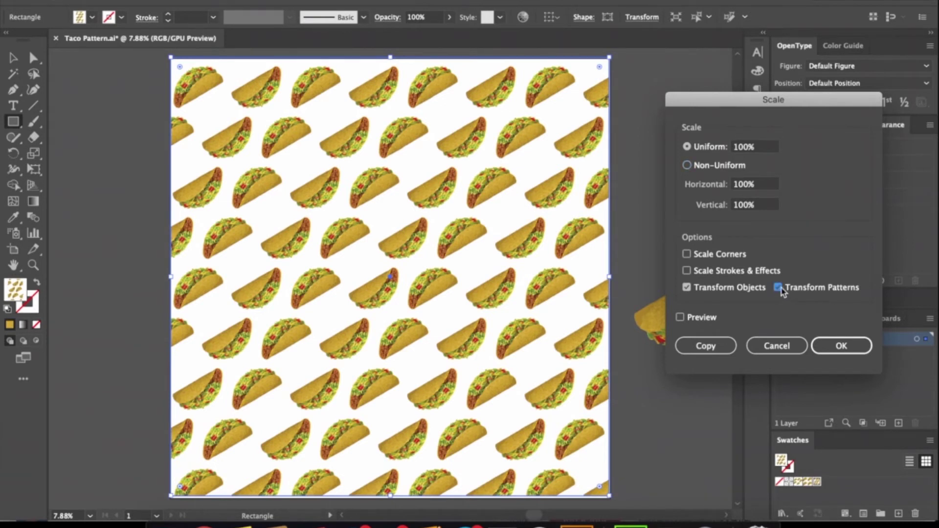
Set the uniform scale to 50% and turn on the preview.
{"action": "left_click", "coordinate": [688, 288]}
{"action": "left_click", "coordinate": [744, 151]}
{"action": "left_click", "coordinate": [743, 151]}
{"action": "left_click", "coordinate": [714, 150]}
{"action": "type", "text": "50"}
{"action": "key", "text": "Tab"}
{"action": "left_click", "coordinate": [686, 287]}
{"action": "left_click", "coordinate": [681, 318]}
Compare scaling the object and the pattern, and apply the scale with only Transform Patterns enabled.
{"action": "left_click", "coordinate": [689, 288]}
{"action": "left_click", "coordinate": [689, 288]}
{"action": "left_click", "coordinate": [688, 288]}
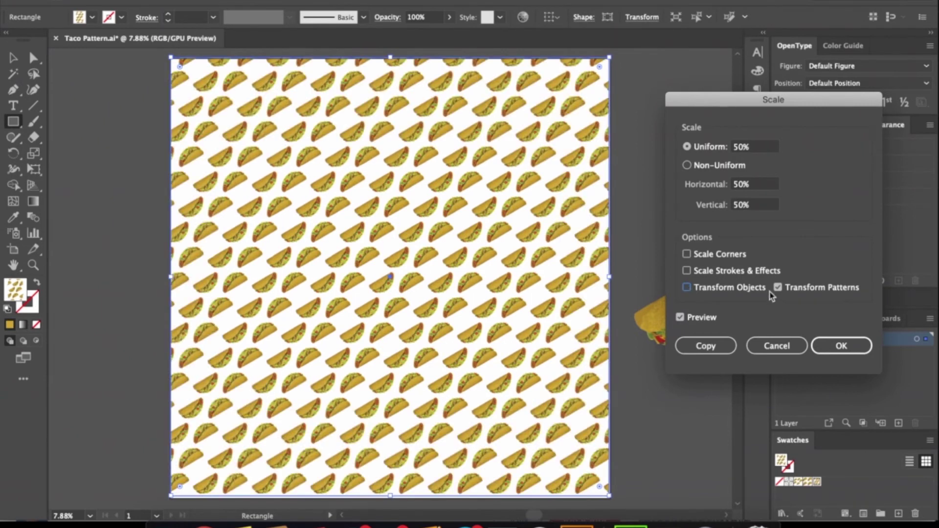
{"action": "left_click", "coordinate": [778, 288]}
{"action": "left_click", "coordinate": [778, 287]}
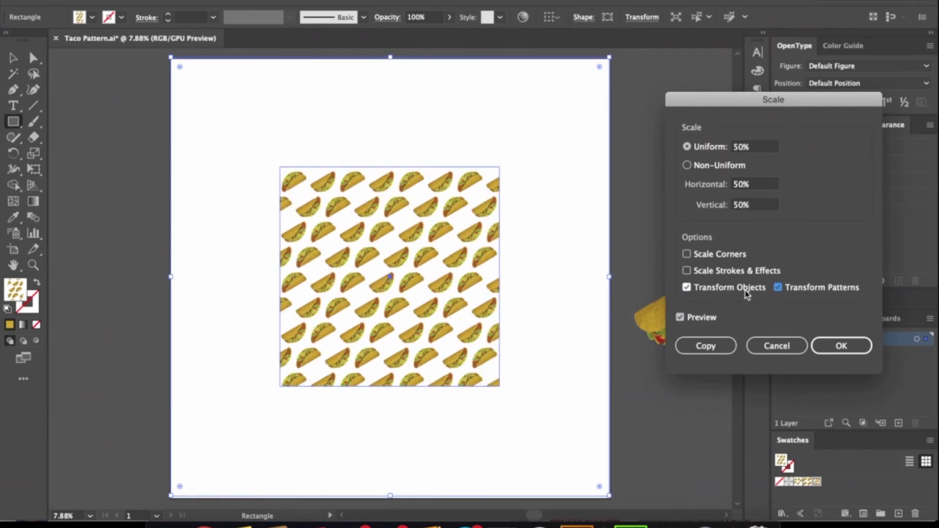
{"action": "left_click", "coordinate": [687, 287]}
{"action": "key", "text": "Return"}
Delete the two leftover tacos beside the artboard.
{"action": "key", "text": "v"}
{"action": "left_click", "coordinate": [661, 236]}
{"action": "left_click", "coordinate": [691, 315]}
{"action": "key", "text": "Delete"}
{"action": "scroll", "coordinate": [692, 319], "scroll_direction": "right", "scroll_amount": 5}
{"action": "left_click", "coordinate": [645, 267]}
{"action": "key", "text": "Delete"}
{"action": "key", "text": "super+0"}
Inspect the scaled taco pattern up close and save the document.
{"action": "key", "text": "m"}
{"action": "key", "text": "v"}
{"action": "left_click", "coordinate": [499, 399]}
{"action": "scroll", "coordinate": [603, 280], "scroll_direction": "up", "scroll_amount": 8}
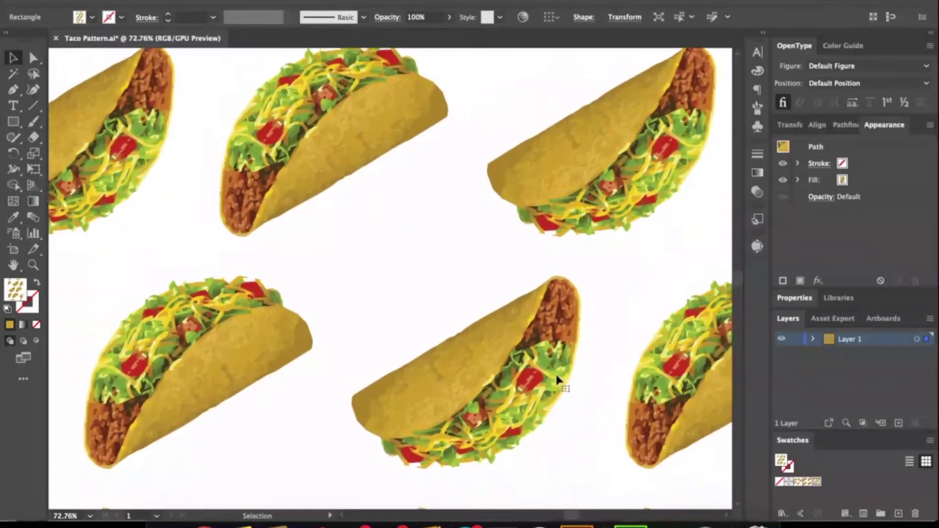
{"action": "key", "text": "super+0"}
{"action": "left_click", "coordinate": [702, 227]}
{"action": "key", "text": "super+s"}
Adjust the pattern-filled rectangle slightly at its edges so it lines up with the artboard.
{"action": "left_click", "coordinate": [478, 429]}
{"action": "scroll", "coordinate": [405, 444], "scroll_direction": "up", "scroll_amount": 5}
{"action": "left_click_drag", "start_coordinate": [381, 468], "coordinate": [384, 471]}
{"action": "key", "text": "super+0"}
{"action": "scroll", "coordinate": [153, 73], "scroll_direction": "up", "scroll_amount": 10}
{"action": "left_click_drag", "start_coordinate": [219, 150], "coordinate": [217, 145]}
{"action": "key", "text": "super+0"}
{"action": "left_click", "coordinate": [675, 178]}
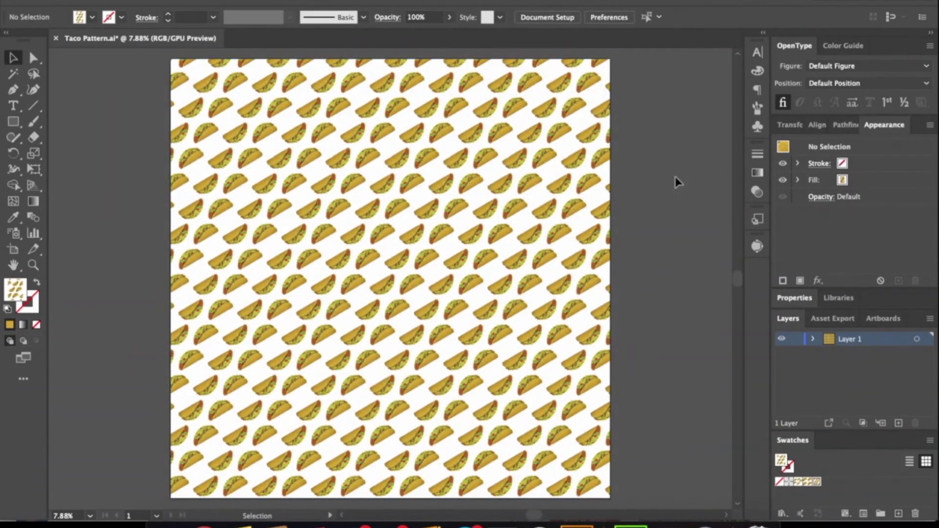
Add the text "Taco Time!" at 150 pt and enlarge it to about 917 pt across the middle of the artboard.
{"action": "key", "text": "t"}
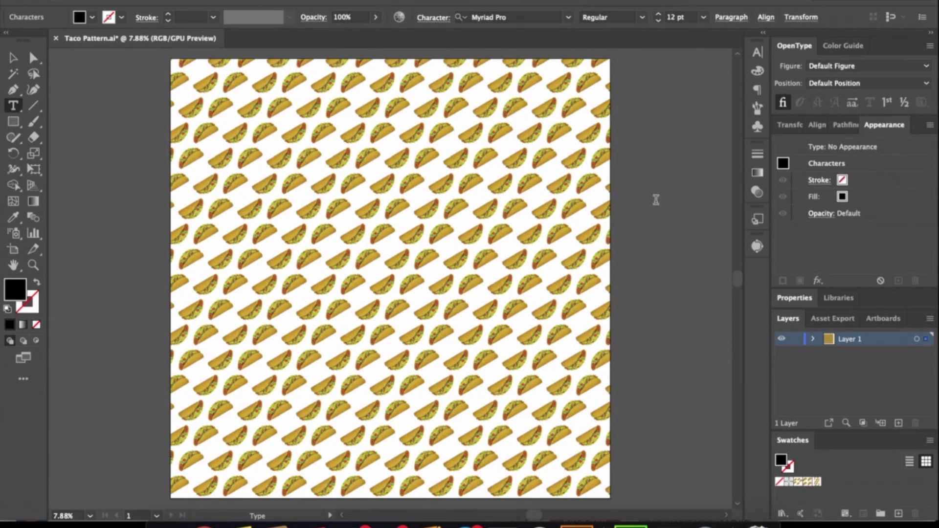
{"action": "left_click", "coordinate": [13, 58]}
{"action": "left_click", "coordinate": [675, 17]}
{"action": "type", "text": "150"}
{"action": "key", "text": "Return"}
{"action": "left_click_drag", "start_coordinate": [690, 200], "coordinate": [401, 240]}
{"action": "left_click_drag", "start_coordinate": [398, 245], "coordinate": [394, 333]}
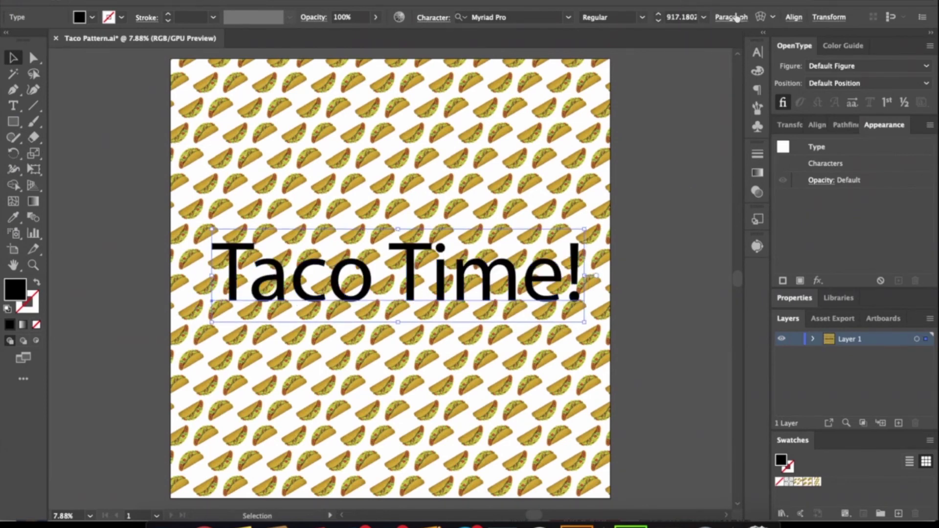
Change the font of the "Taco Time!" text to Eds Market Main Script and show its character settings.
{"action": "left_click", "coordinate": [568, 17]}
{"action": "left_click", "coordinate": [571, 132]}
{"action": "left_click", "coordinate": [758, 52]}
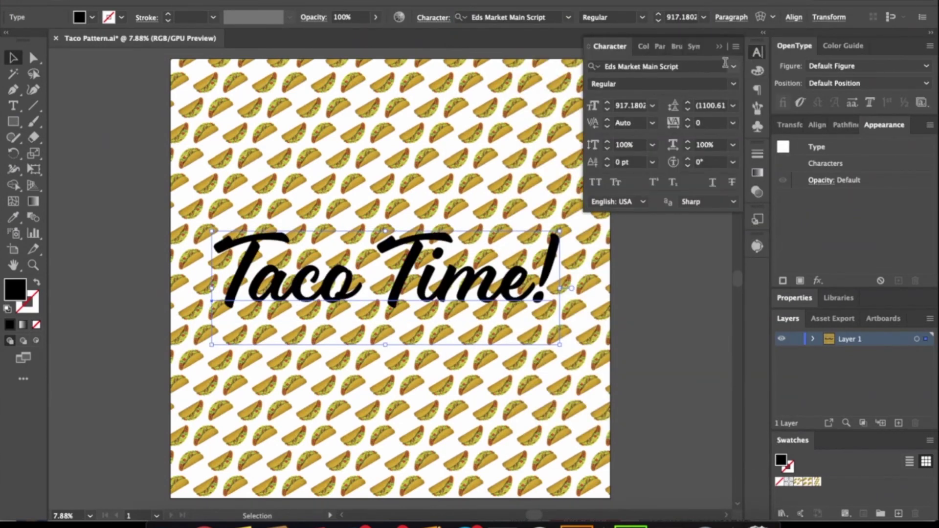
Fill the "Taco Time!" text with a new red swatch.
{"action": "left_click", "coordinate": [800, 281]}
{"action": "left_click", "coordinate": [853, 197]}
{"action": "left_click", "coordinate": [820, 281]}
{"action": "left_click_drag", "start_coordinate": [428, 238], "coordinate": [500, 238]}
{"action": "left_click_drag", "start_coordinate": [427, 259], "coordinate": [438, 259]}
Give the "Taco Time!" text a 1 pt stroke in a new pale yellow swatch.
{"action": "left_click", "coordinate": [842, 163]}
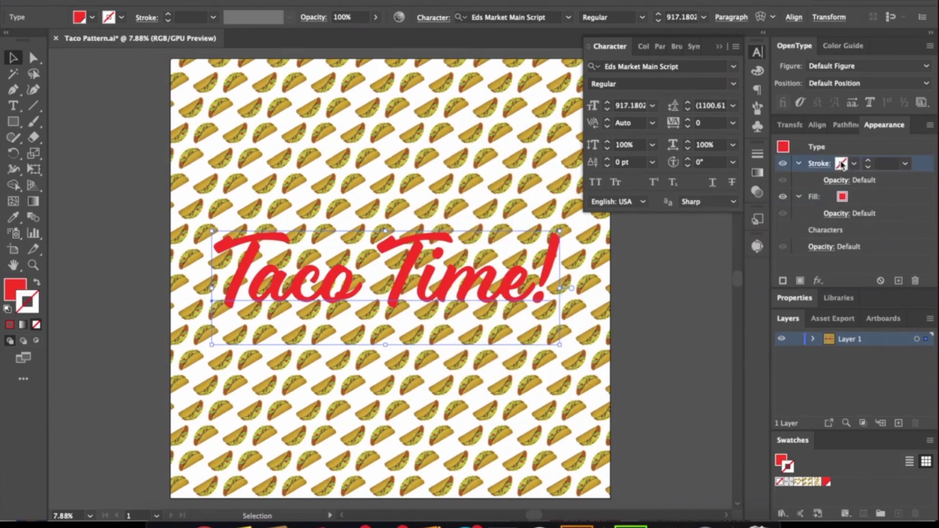
{"action": "left_click", "coordinate": [842, 163]}
{"action": "left_click", "coordinate": [10, 324]}
{"action": "left_click", "coordinate": [121, 18]}
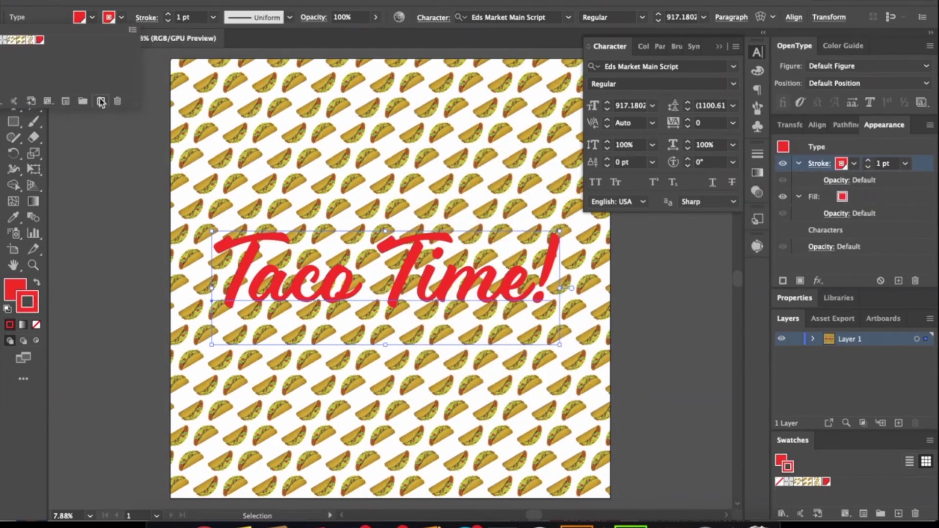
{"action": "left_click", "coordinate": [101, 101]}
{"action": "key", "text": "Return"}
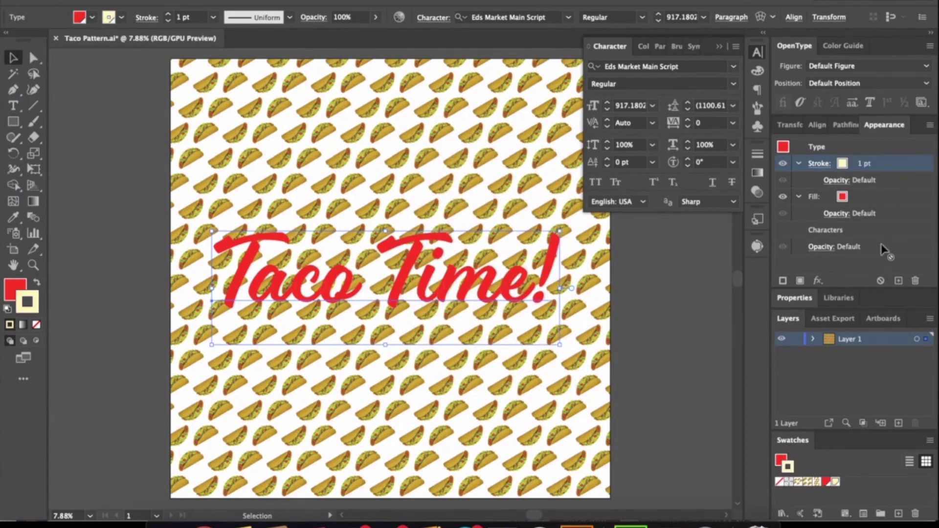
Place the pale yellow stroke below the characters in the appearance order and set its weight to 10 pt.
{"action": "left_click_drag", "start_coordinate": [882, 243], "coordinate": [880, 242]}
{"action": "left_click", "coordinate": [819, 214]}
{"action": "type", "text": "10"}
{"action": "key", "text": "Return"}
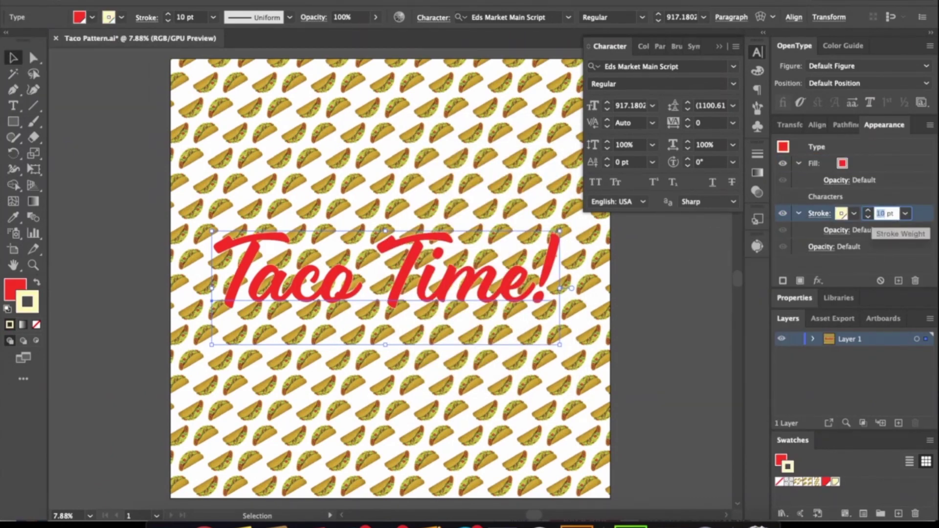
Enlarge the "Taco Time!" text to about 1283 pt with a 25 pt stroke and tilt it upward to the right.
{"action": "left_click_drag", "start_coordinate": [563, 231], "coordinate": [610, 266]}
{"action": "left_click", "coordinate": [691, 220]}
{"action": "left_click", "coordinate": [582, 210]}
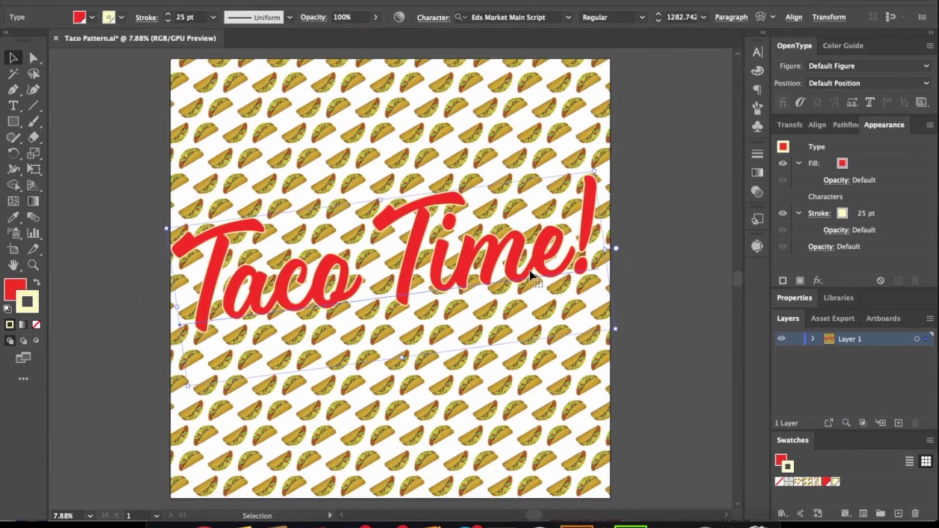